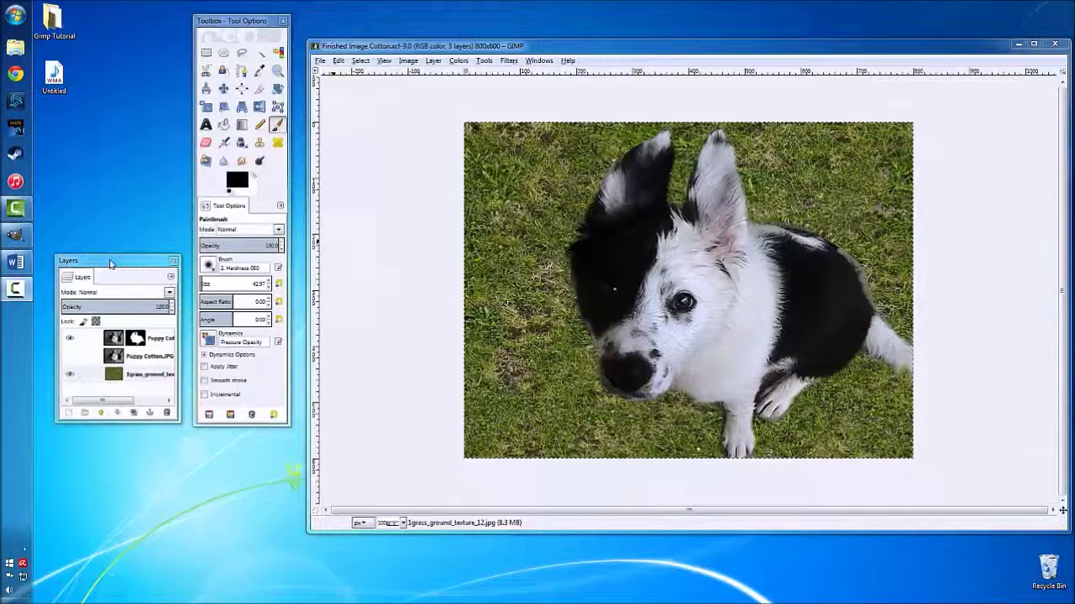
click(113, 266)
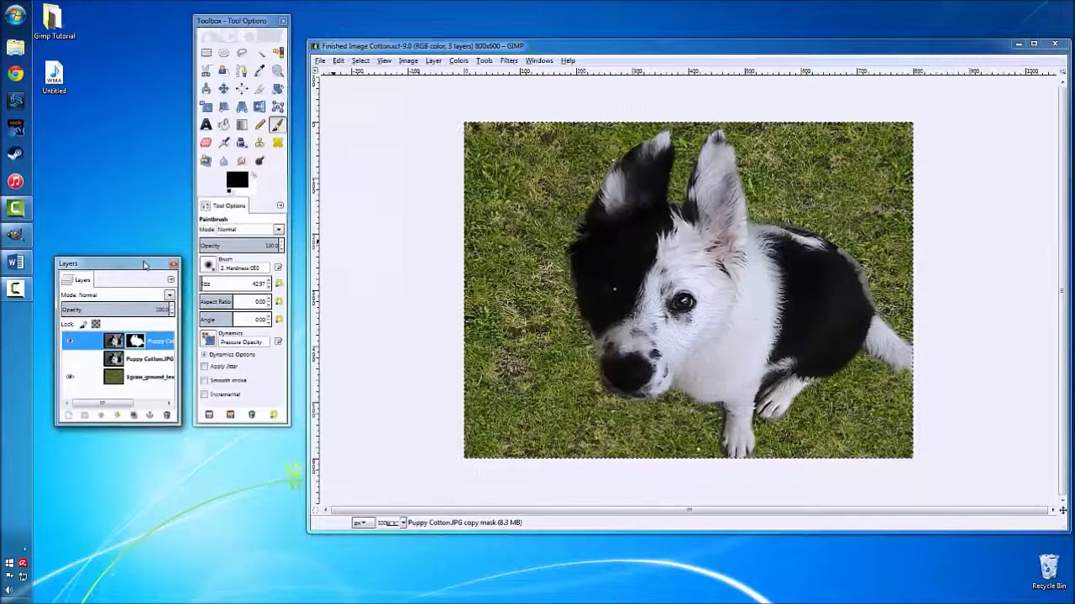
drag(230, 20, 231, 24)
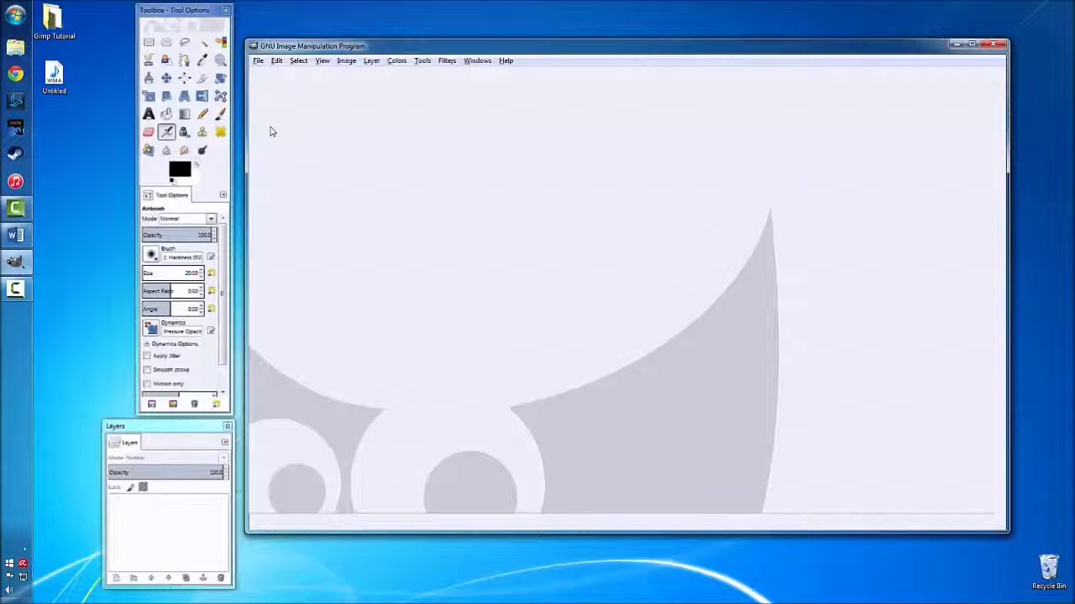
Step: Open the image Puppy Cotton.JPG from the Gimp Tutorial folder
click(258, 62)
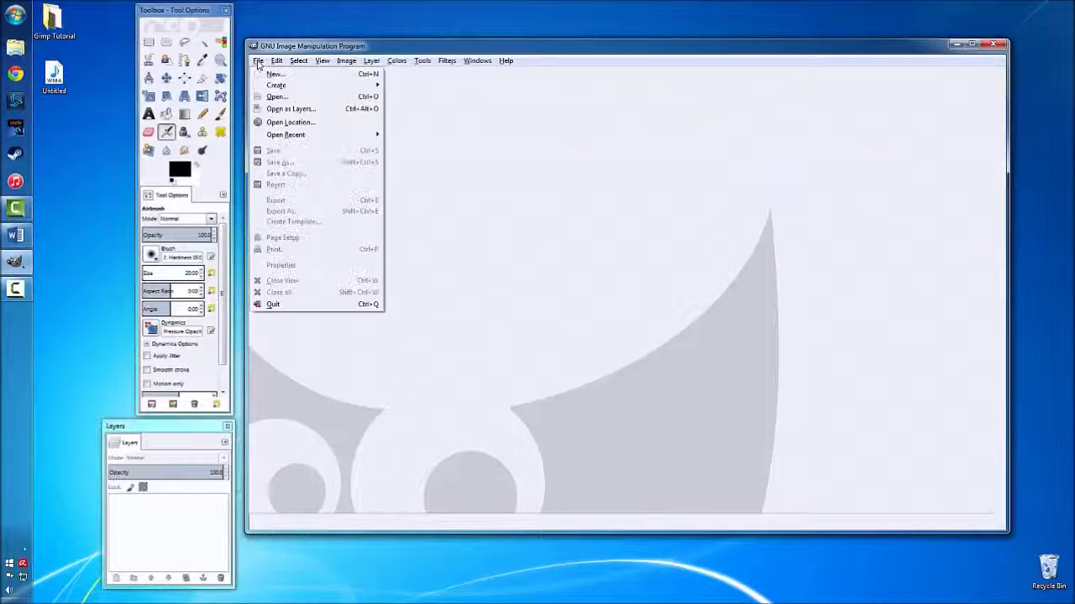
click(284, 99)
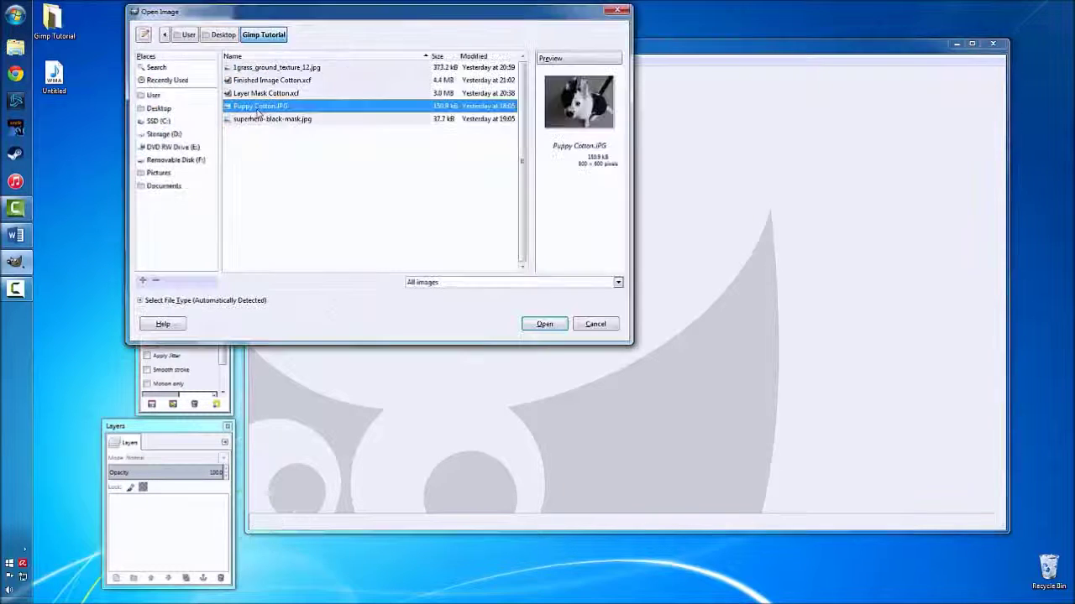
double_click(303, 109)
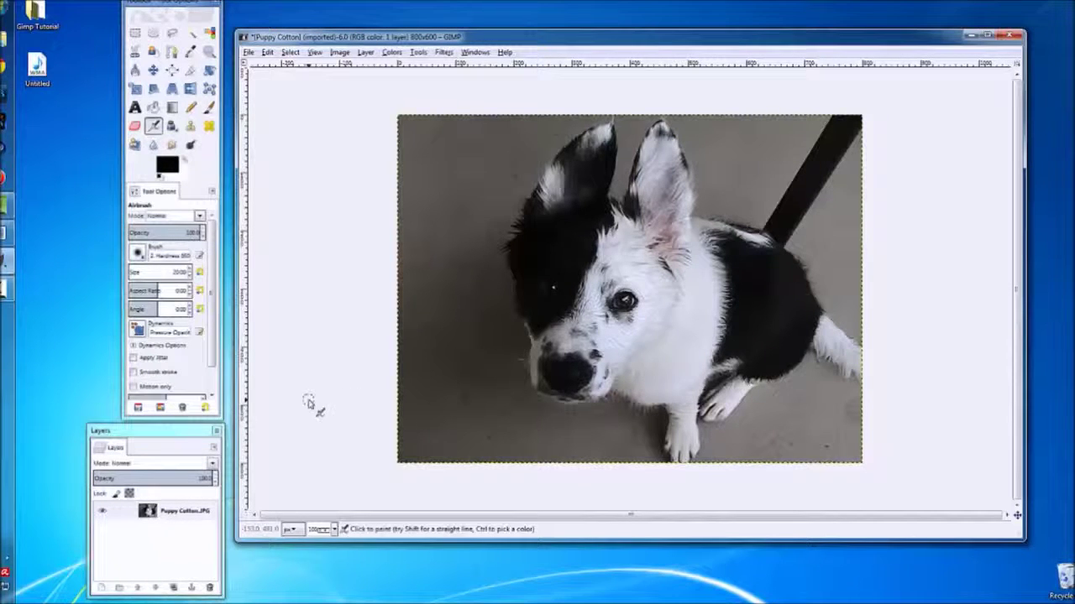
Step: Duplicate the Puppy Cotton.JPG layer
click(156, 434)
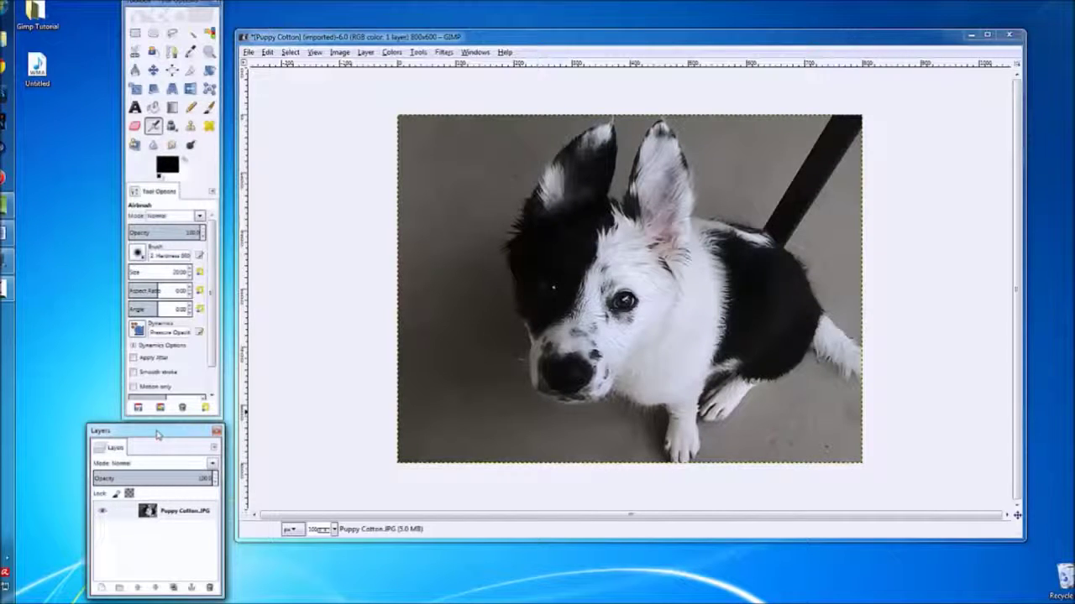
click(180, 514)
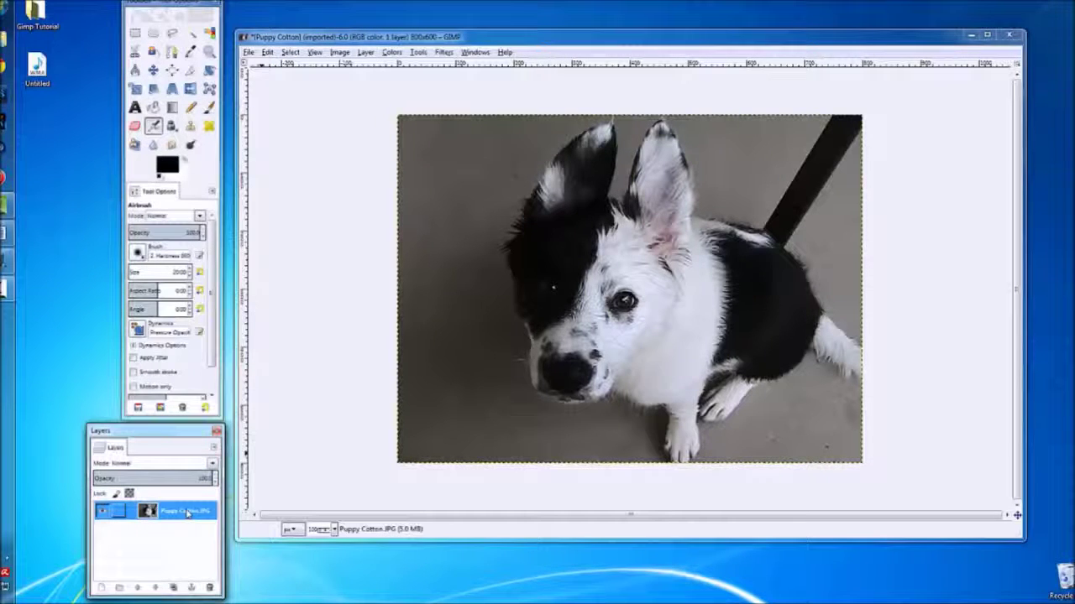
right_click(186, 513)
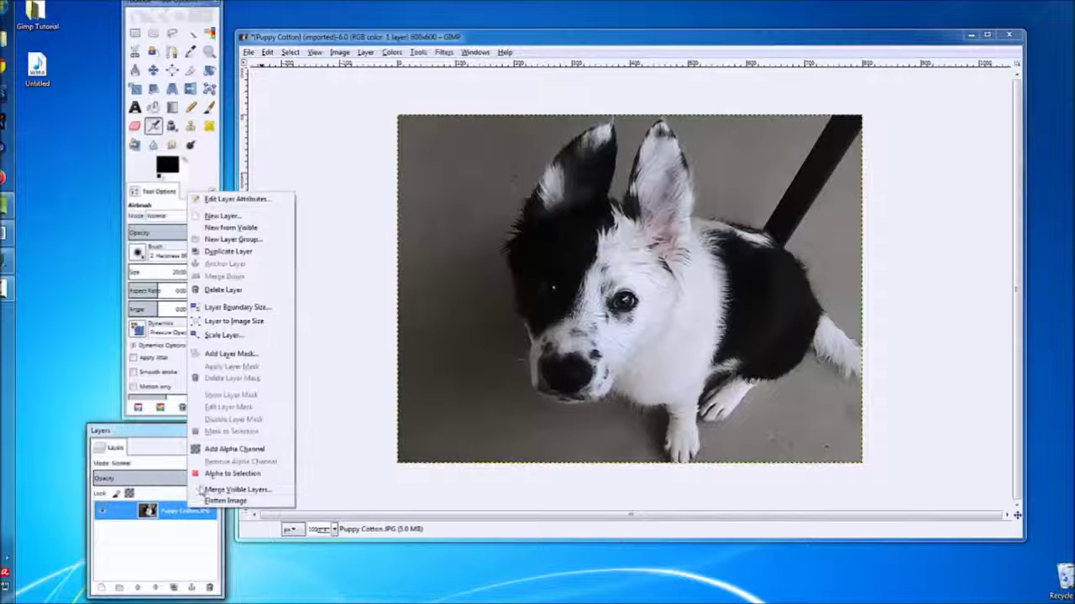
click(266, 252)
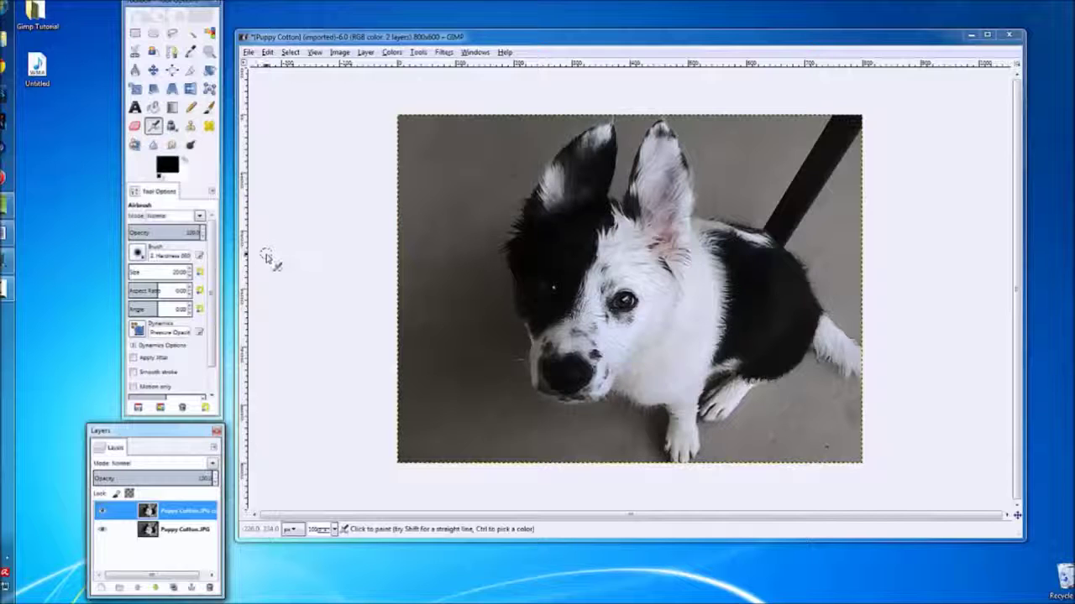
Step: Hide the original Puppy Cotton.JPG layer and make its copy the active layer
click(185, 533)
click(186, 515)
click(183, 529)
click(179, 514)
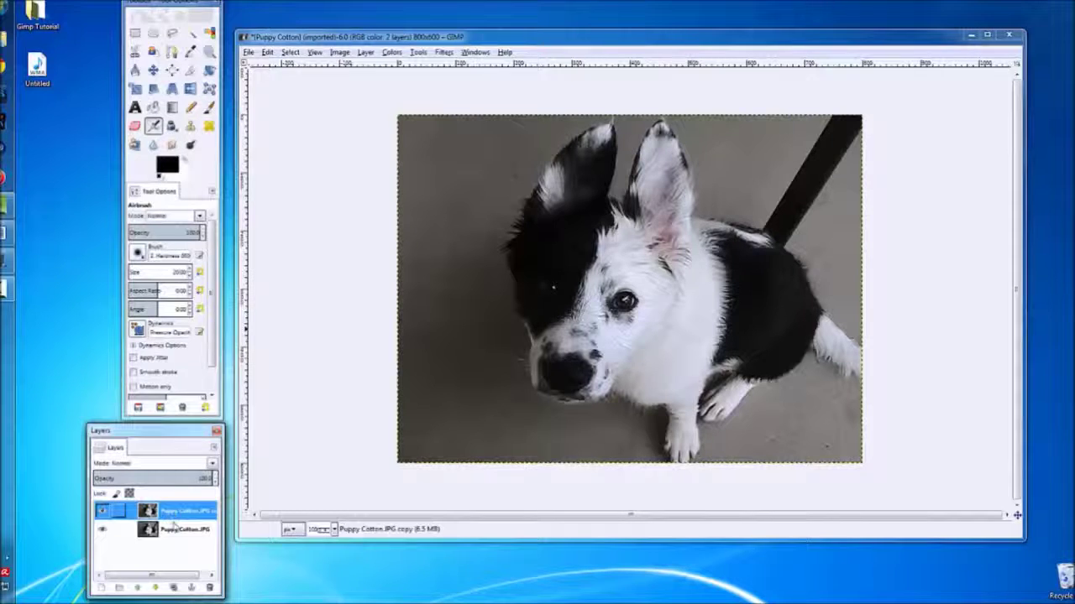
click(107, 529)
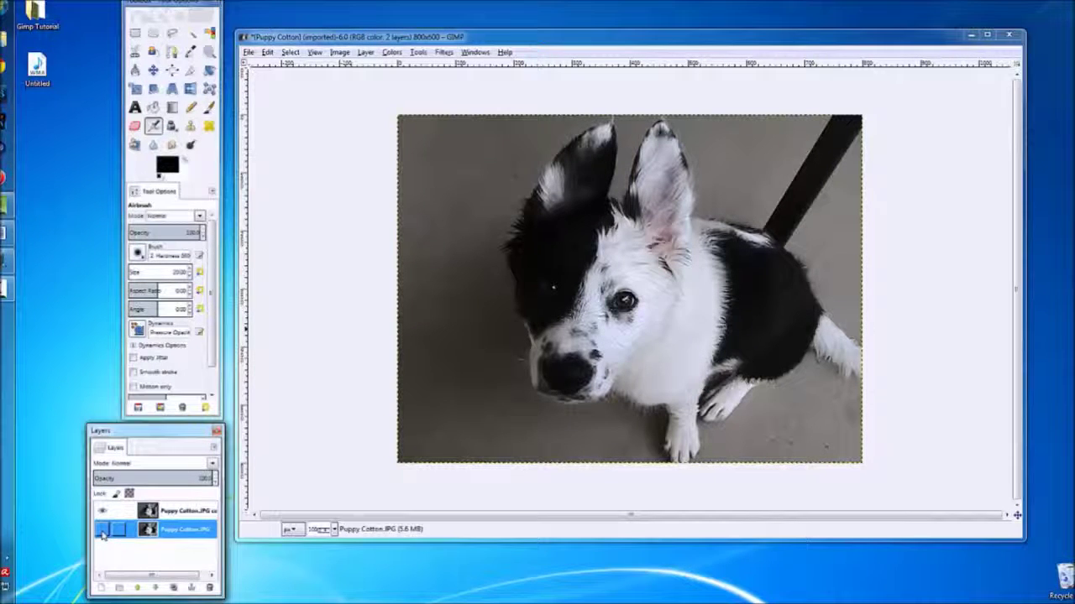
click(101, 532)
click(179, 510)
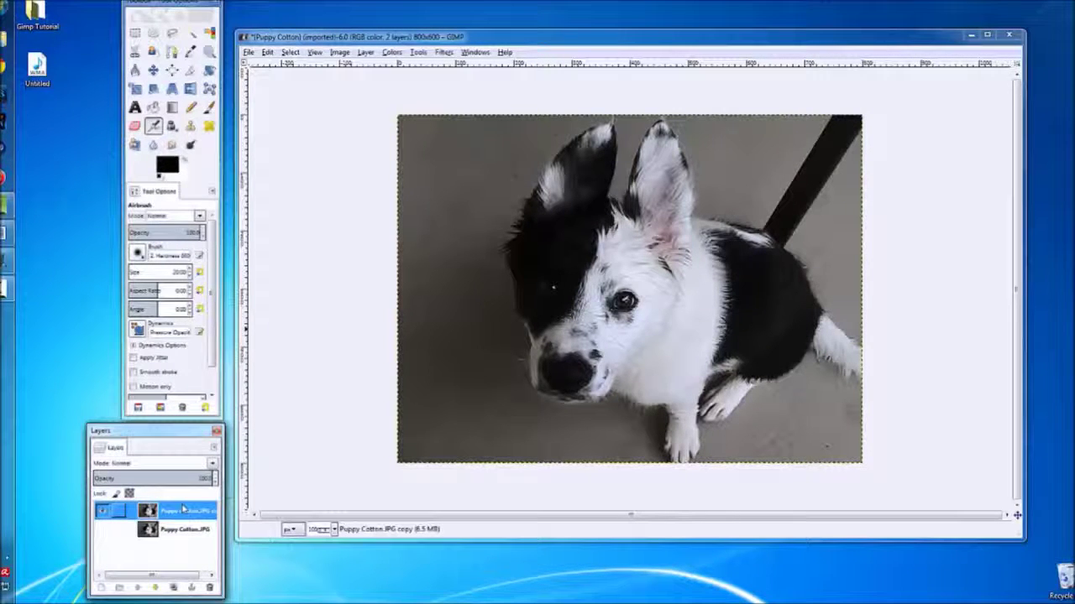
Step: Add a layer mask initialized to White (full opacity) to the Puppy Cotton.JPG copy layer
right_click(176, 510)
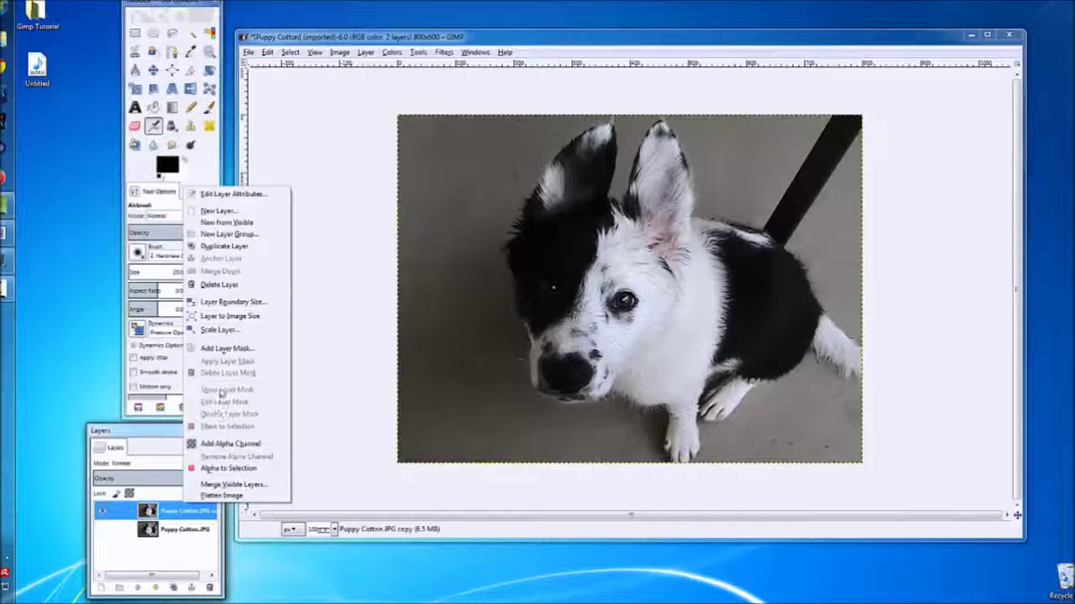
click(267, 356)
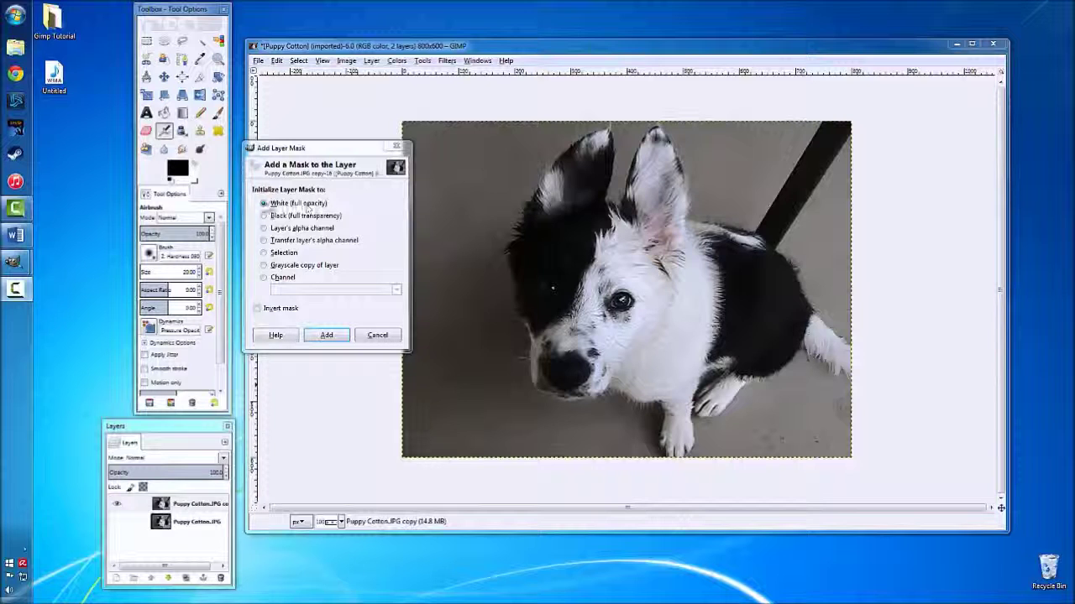
click(264, 204)
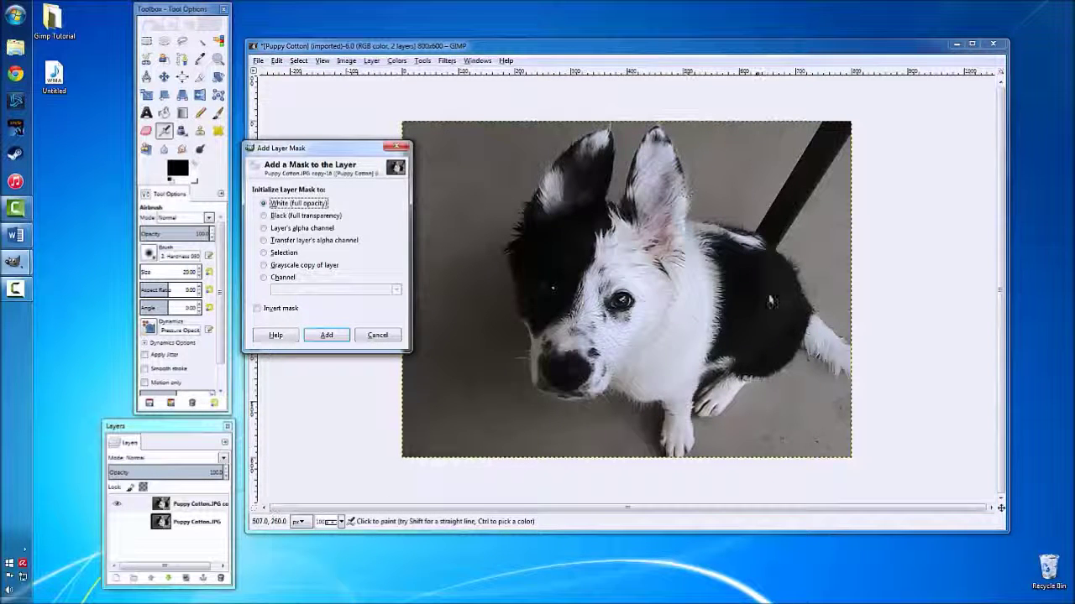
click(327, 335)
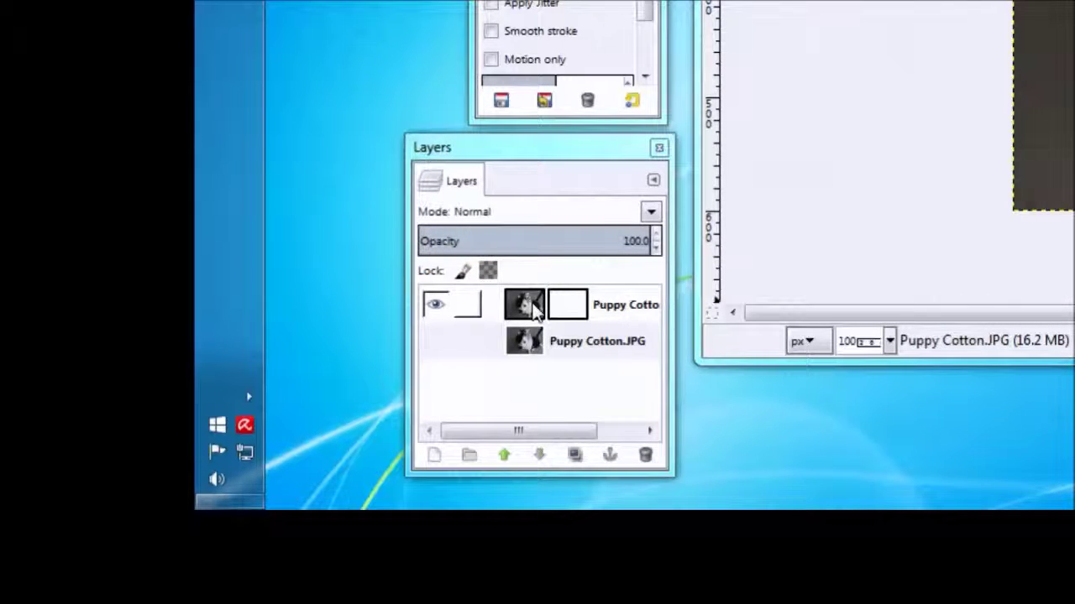
Step: Make the white layer mask of the Puppy Cotton.JPG copy layer the active editing target
click(569, 309)
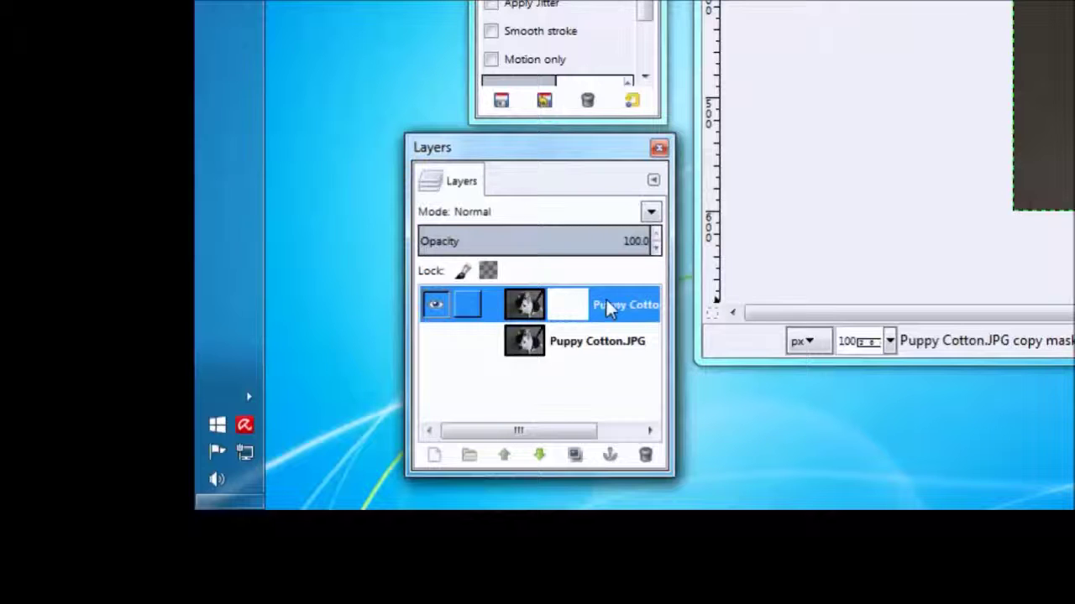
click(529, 309)
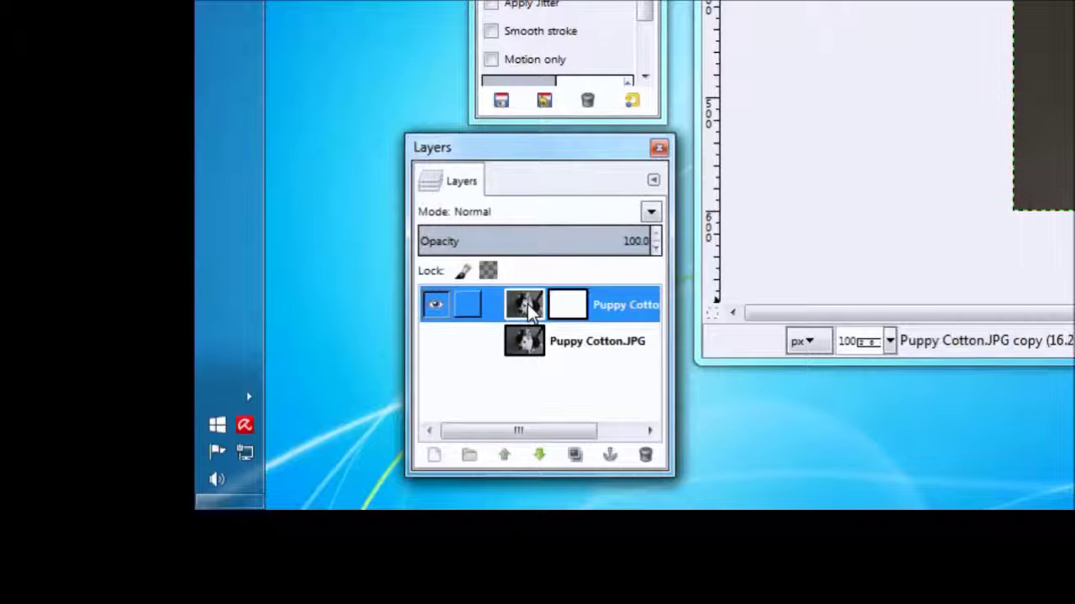
click(516, 337)
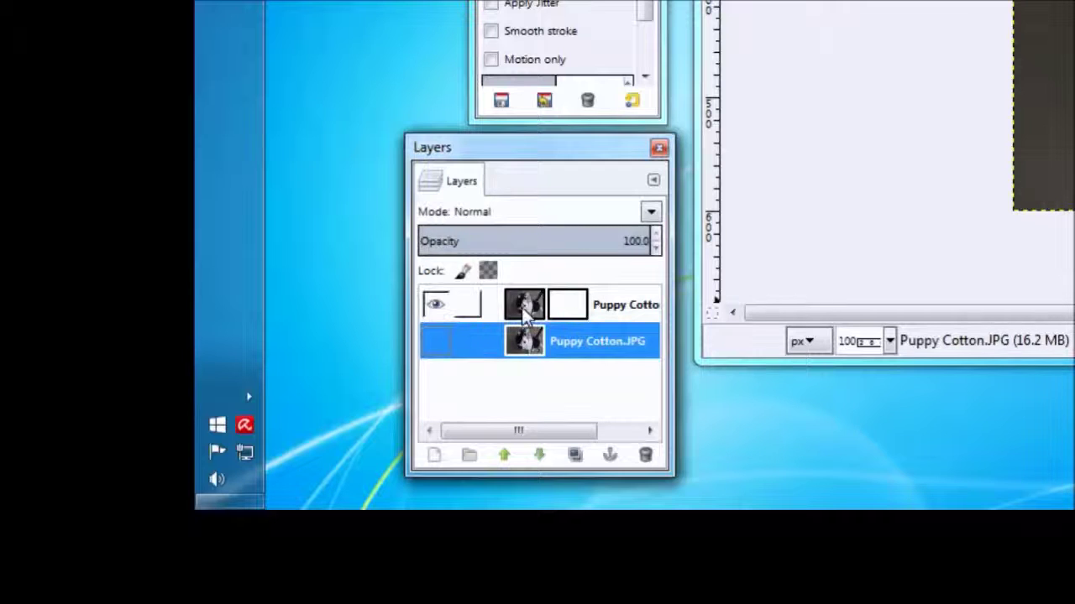
click(510, 317)
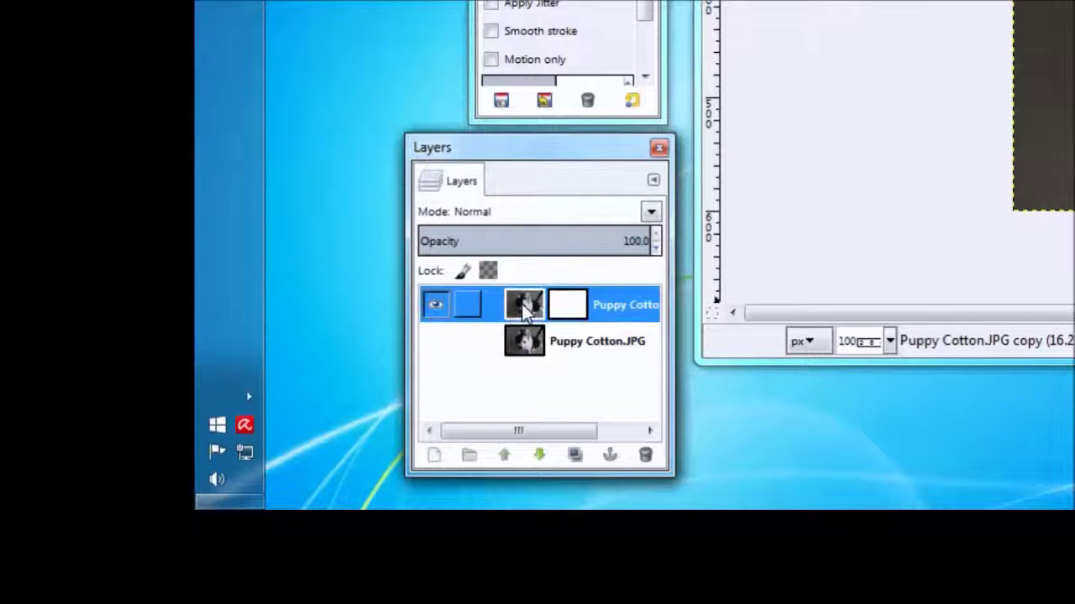
click(528, 348)
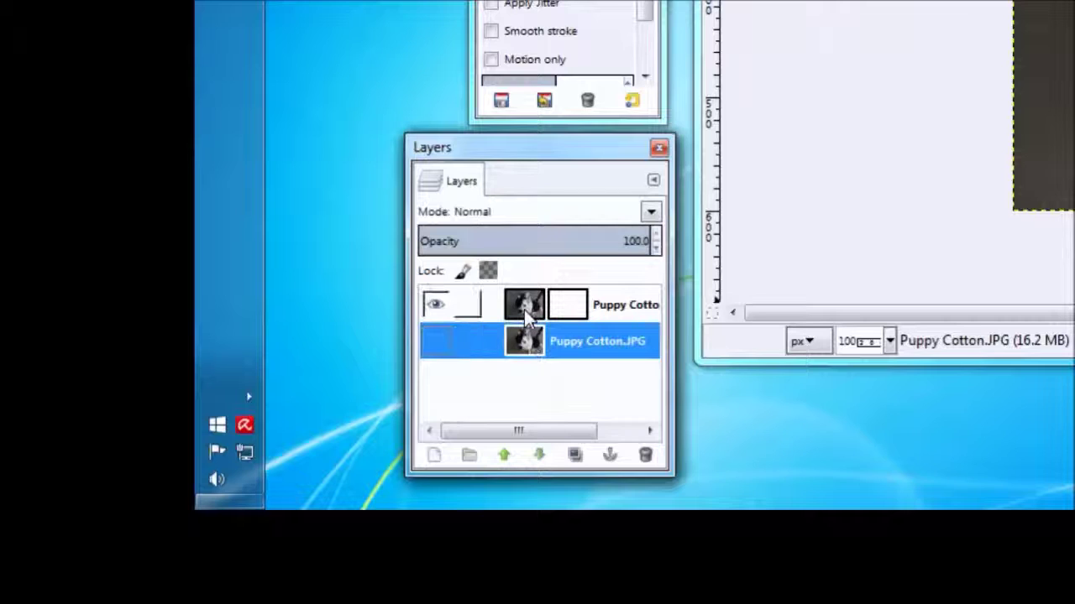
click(526, 311)
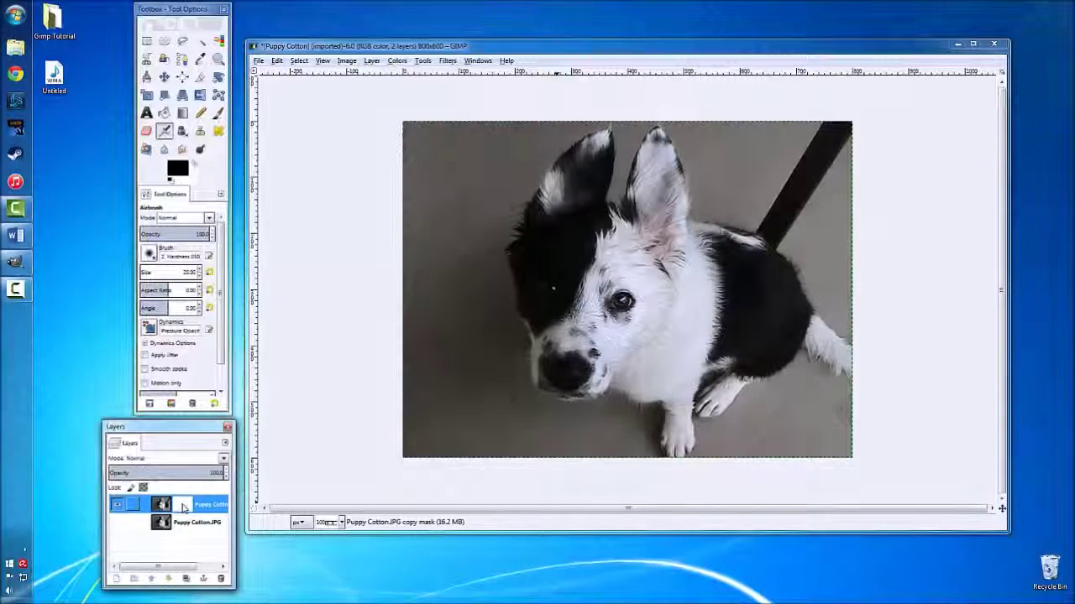
click(567, 306)
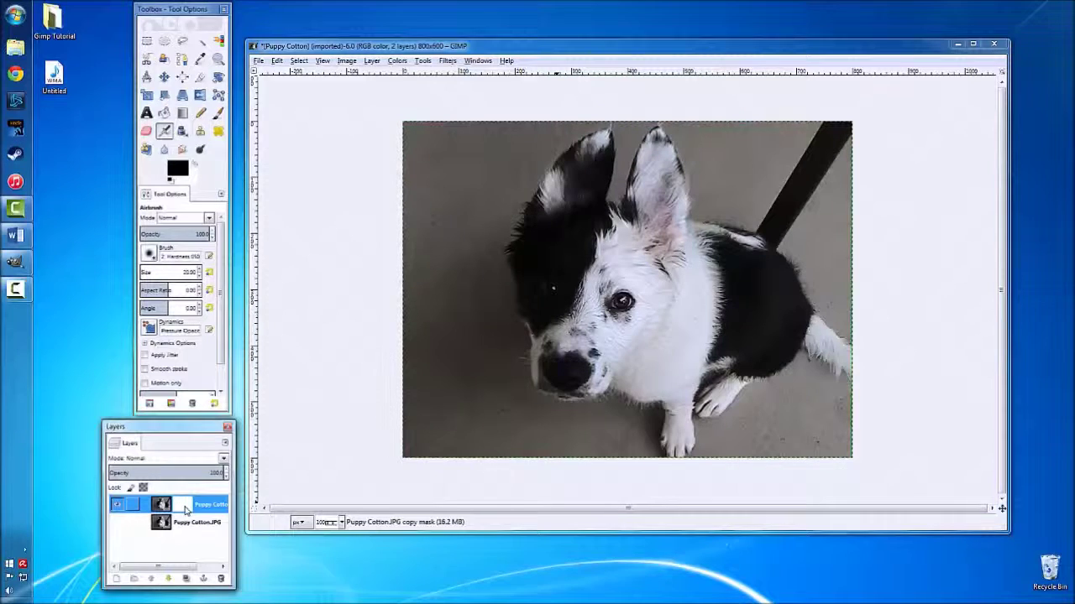
Step: Paint black on the layer mask with the Paintbrush at a size of about 186 to hide the background on both sides of the puppy
key(p)
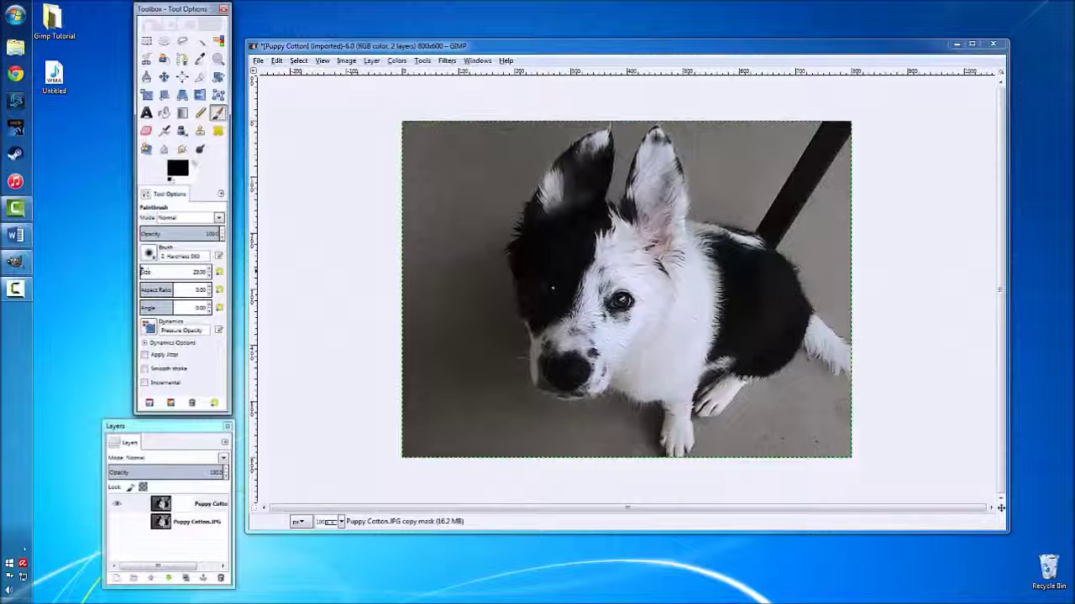
drag(143, 271, 151, 270)
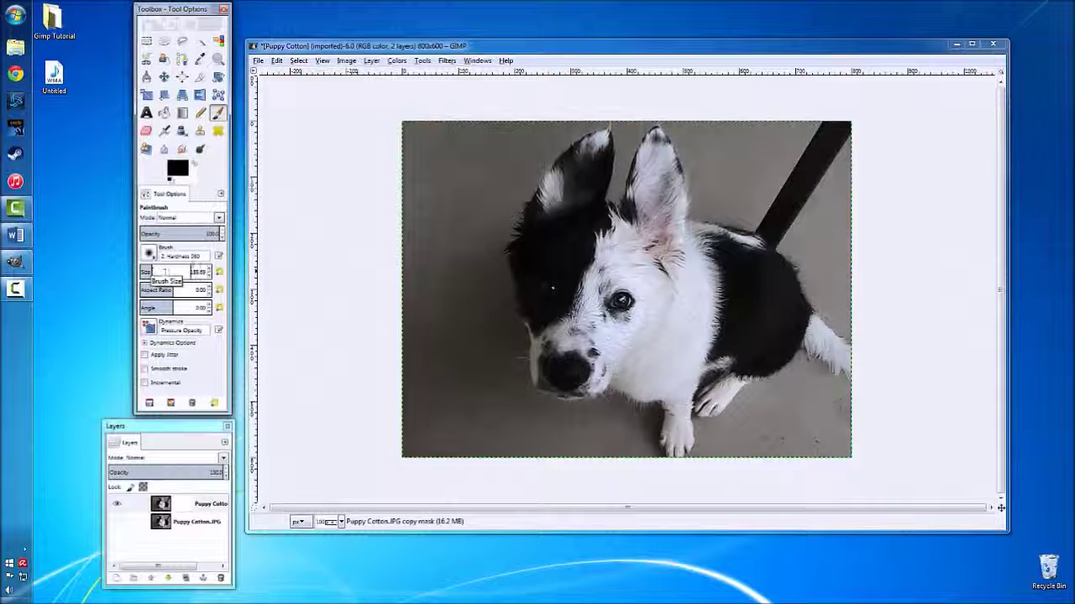
click(439, 152)
drag(440, 152, 441, 179)
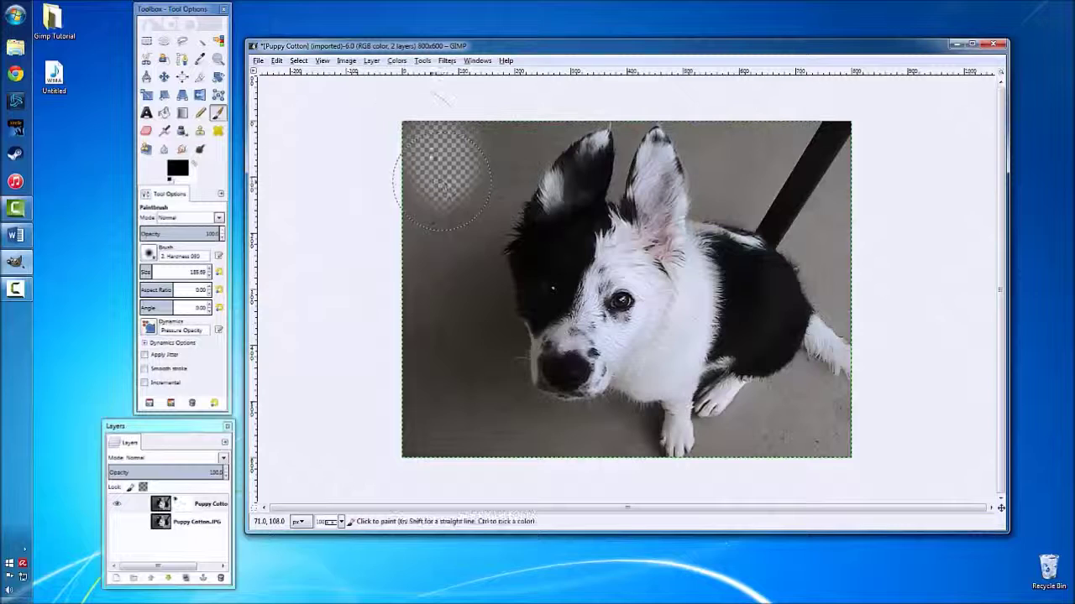
mouse_move(412, 135)
mouse_down()
mouse_move(429, 187)
mouse_move(418, 445)
mouse_move(414, 435)
mouse_move(430, 457)
mouse_move(487, 438)
mouse_move(621, 457)
mouse_move(627, 449)
mouse_move(497, 437)
mouse_move(461, 351)
mouse_move(461, 158)
mouse_move(519, 112)
mouse_move(508, 110)
mouse_move(556, 110)
mouse_move(497, 197)
mouse_up()
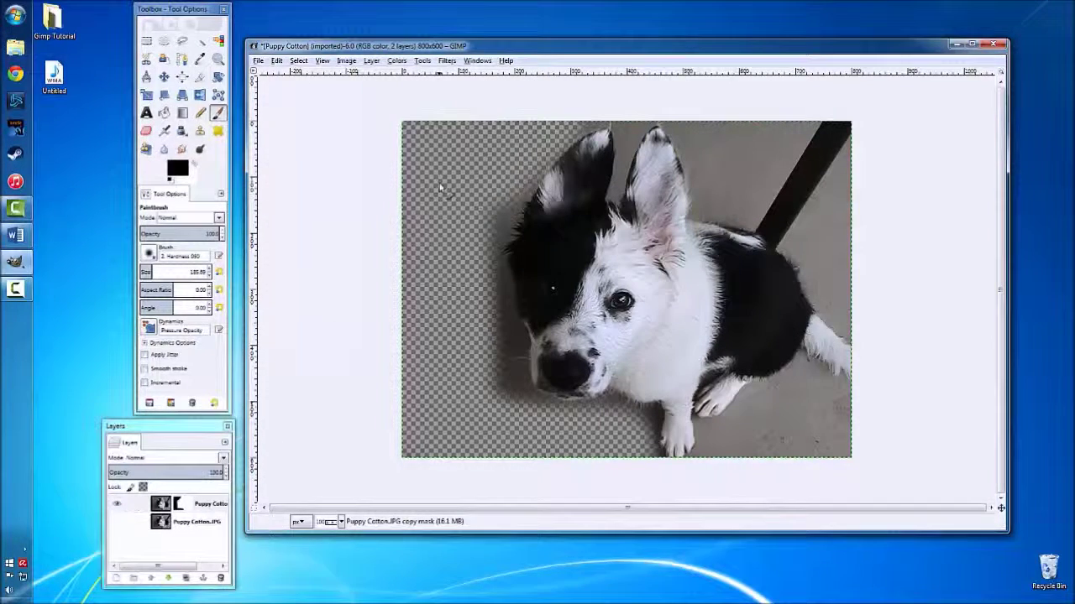
mouse_move(470, 191)
mouse_down()
mouse_move(486, 222)
mouse_move(489, 277)
mouse_move(476, 317)
mouse_move(498, 422)
mouse_move(492, 339)
mouse_up()
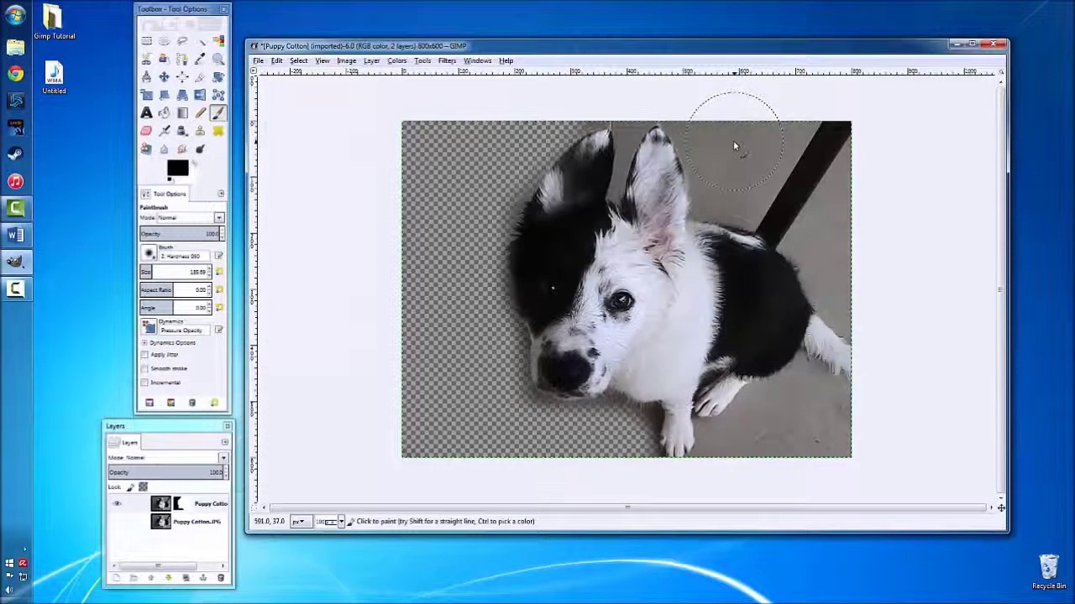
mouse_move(719, 108)
mouse_down()
mouse_move(735, 136)
mouse_move(846, 147)
mouse_move(839, 267)
mouse_move(735, 172)
mouse_move(747, 178)
mouse_move(699, 325)
mouse_move(755, 378)
mouse_move(823, 417)
mouse_move(846, 467)
mouse_up()
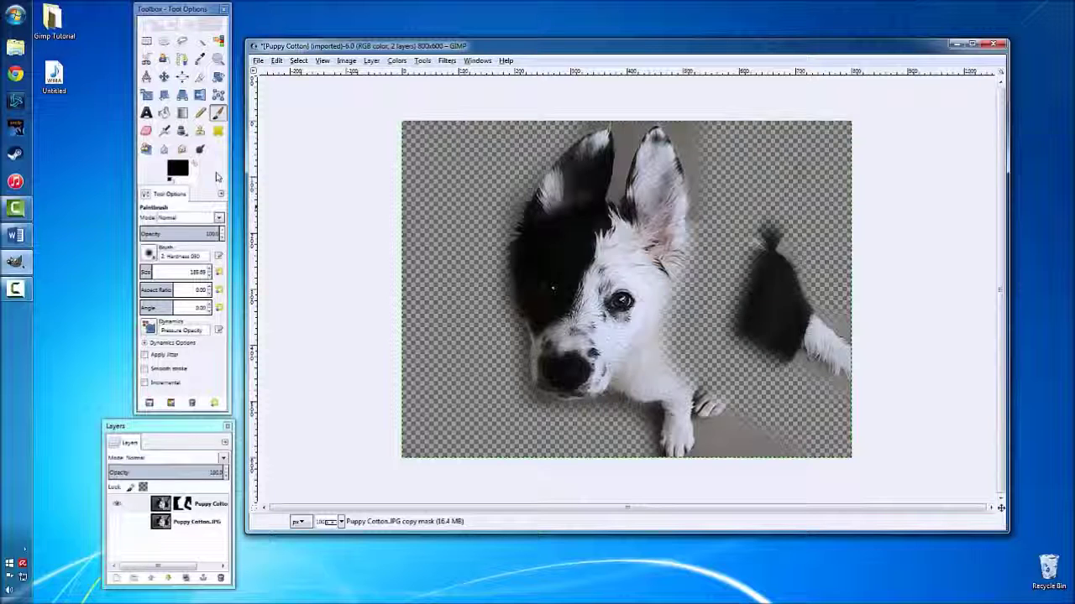
Step: Swap the foreground color to white and paint on the mask to restore the erased part of the puppy's body
key(x)
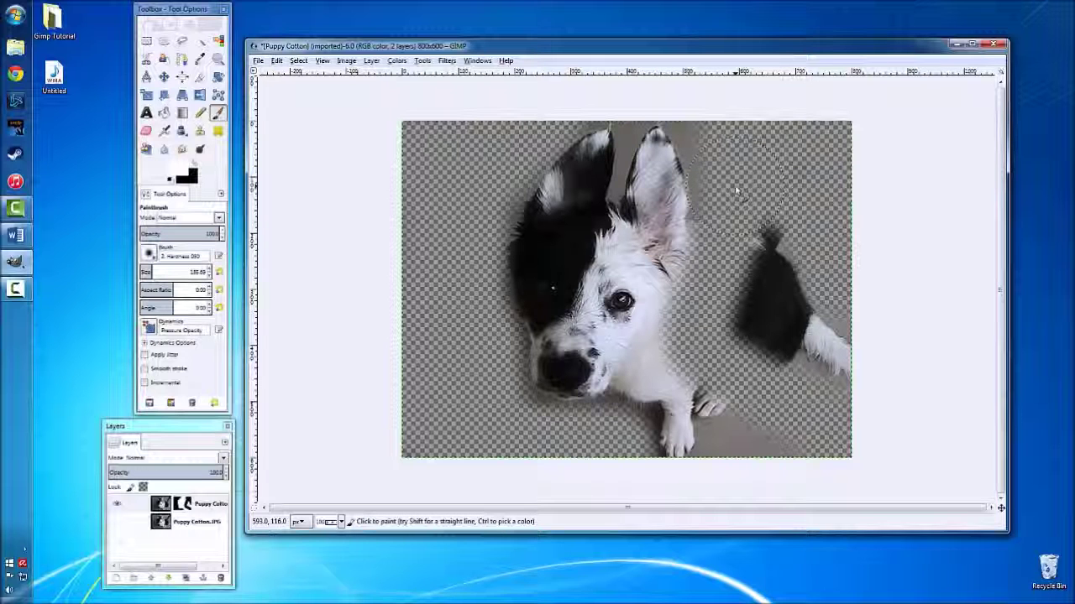
mouse_move(745, 214)
mouse_down()
mouse_move(776, 223)
mouse_move(756, 243)
mouse_move(827, 250)
mouse_move(722, 252)
mouse_move(668, 239)
mouse_move(755, 278)
mouse_move(672, 336)
mouse_move(722, 324)
mouse_up()
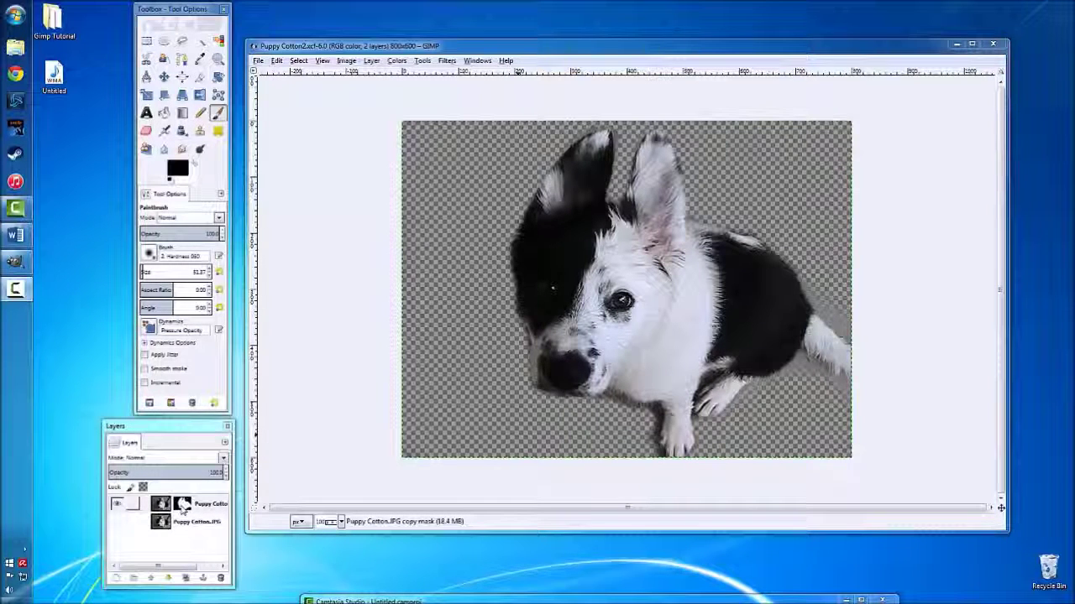
Step: Save the image as Puppy Cotton2.xcf in the Gimp Tutorial folder, replacing the existing file
click(258, 61)
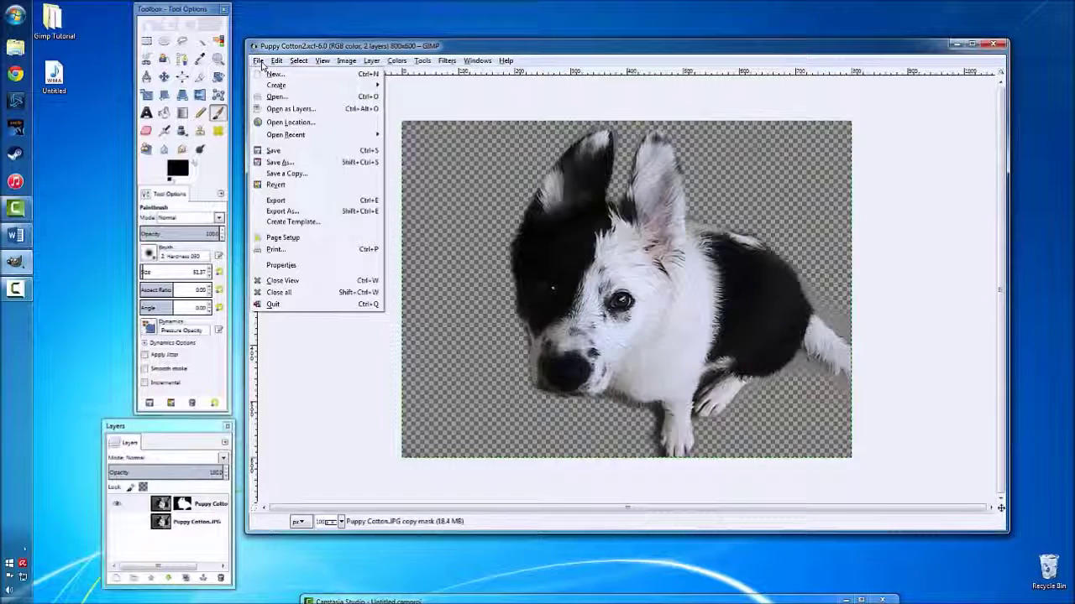
click(278, 166)
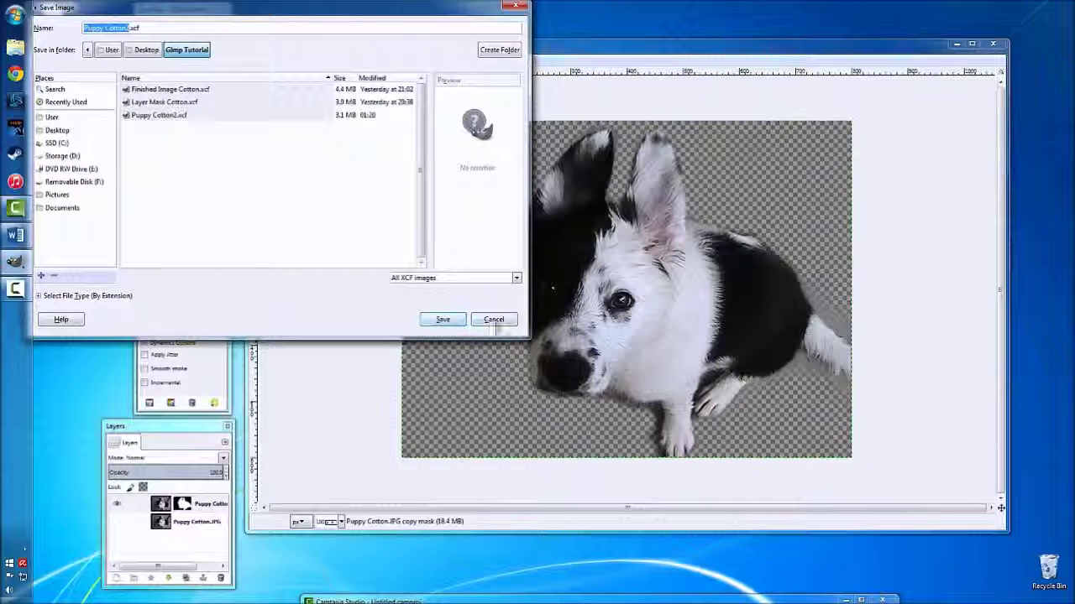
click(443, 320)
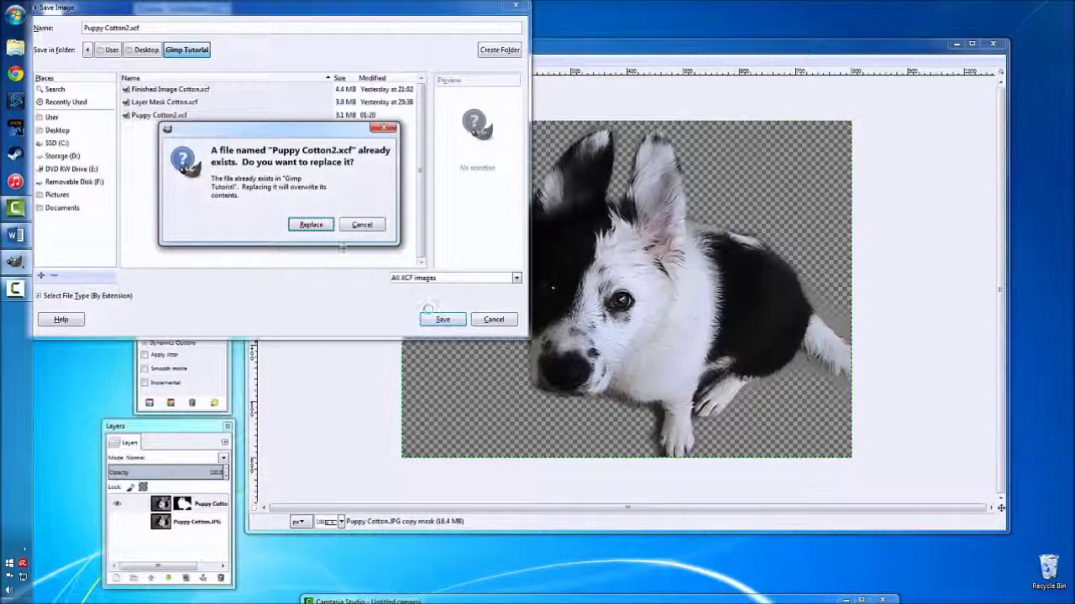
click(304, 224)
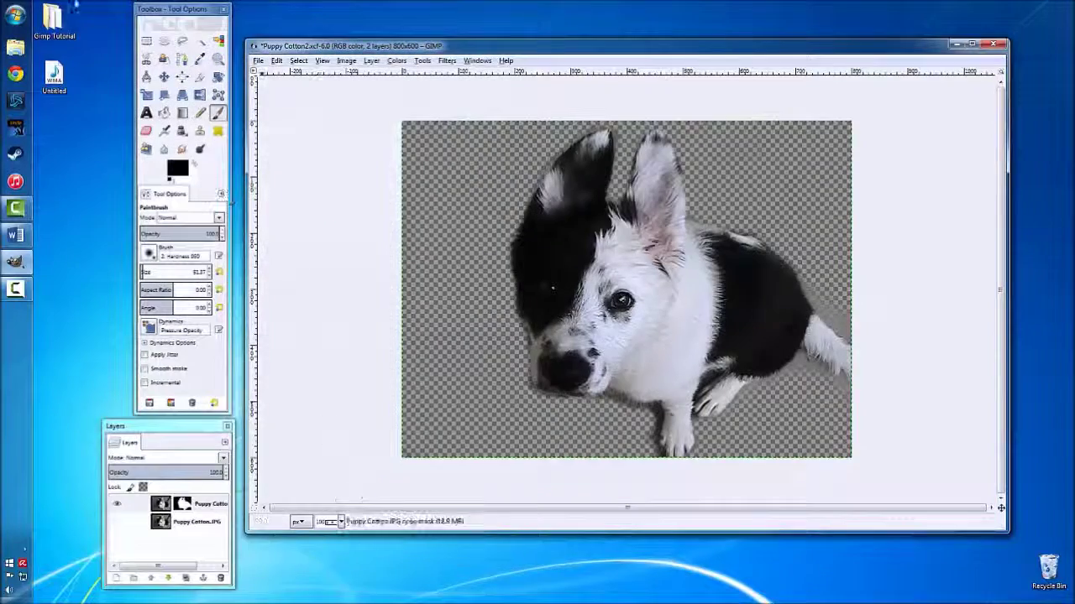
Step: Add 1grass_ground_texture_12 from the Gimp Tutorial folder as the bottom layer of the puppy image and return to the image window
double_click(55, 18)
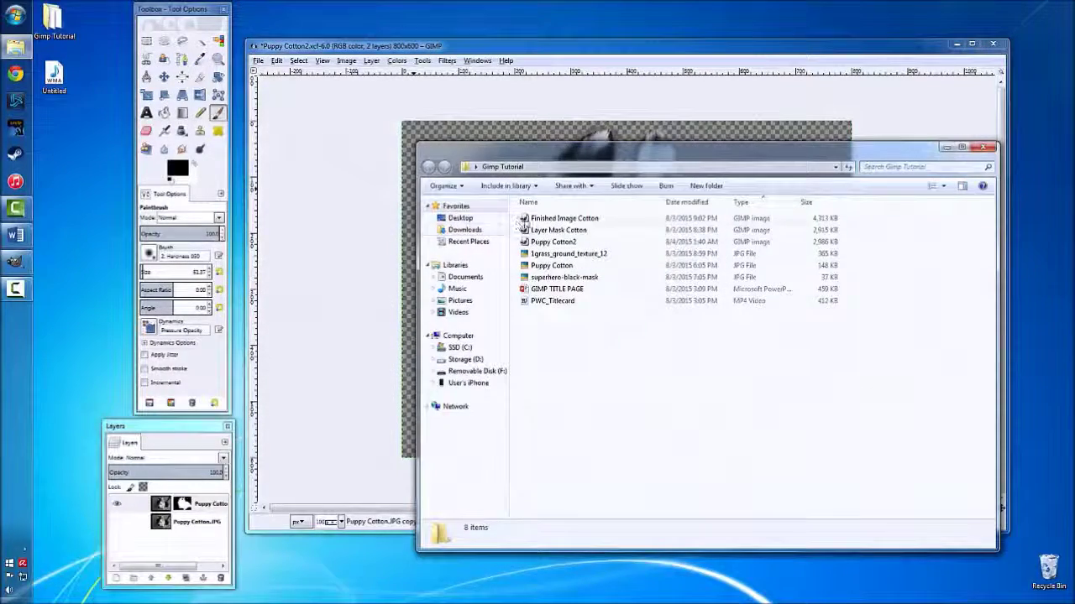
drag(555, 254, 151, 558)
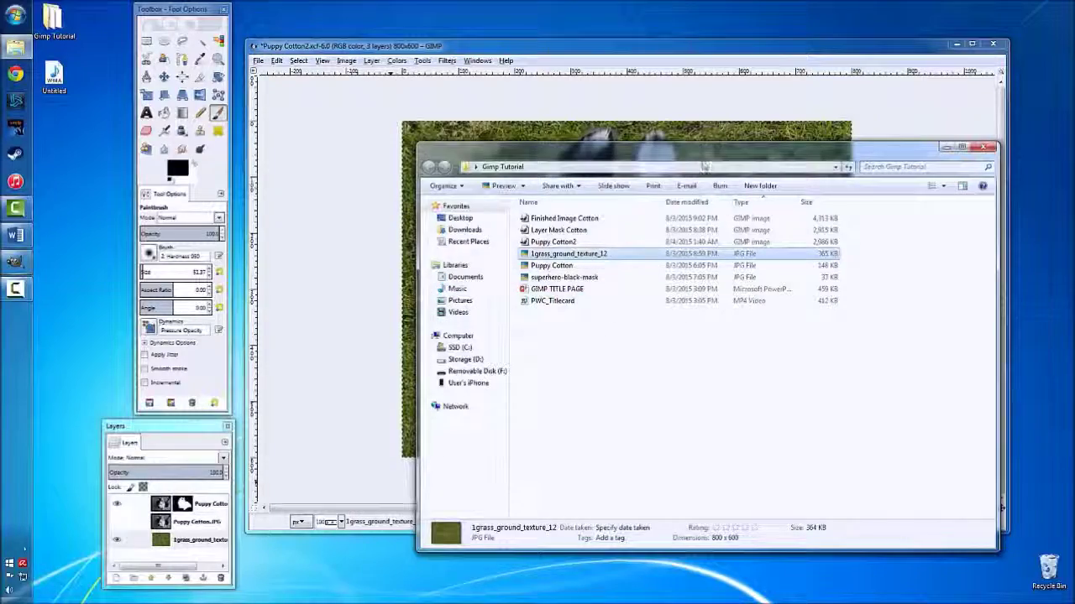
drag(694, 153, 4, 99)
click(689, 48)
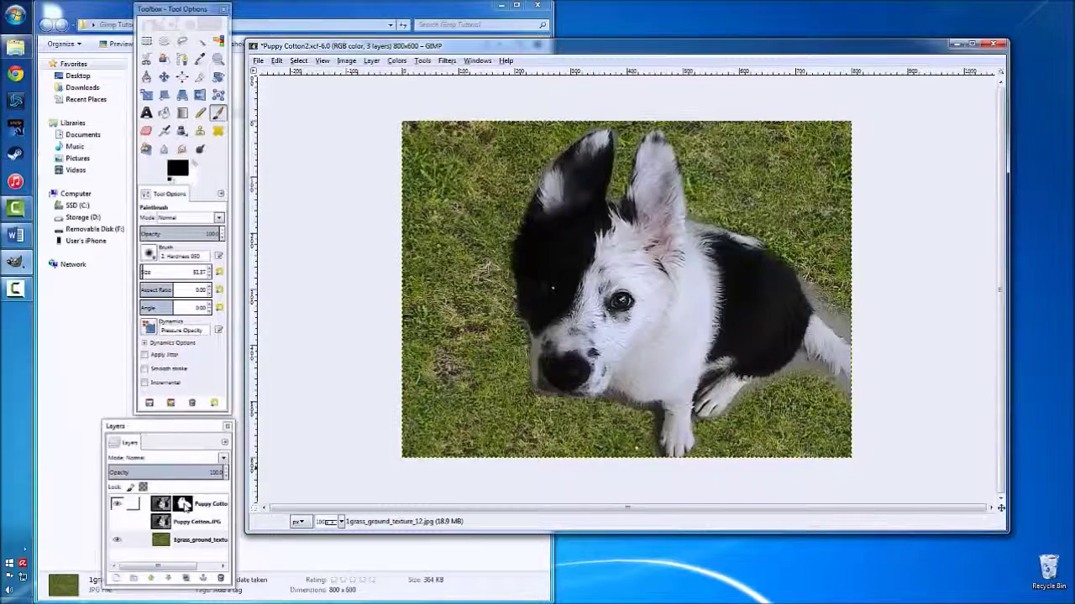
Step: Paint black on the Puppy Cotton.JPG copy layer's mask to hide the leftover background above and below the puppy's tail
click(185, 504)
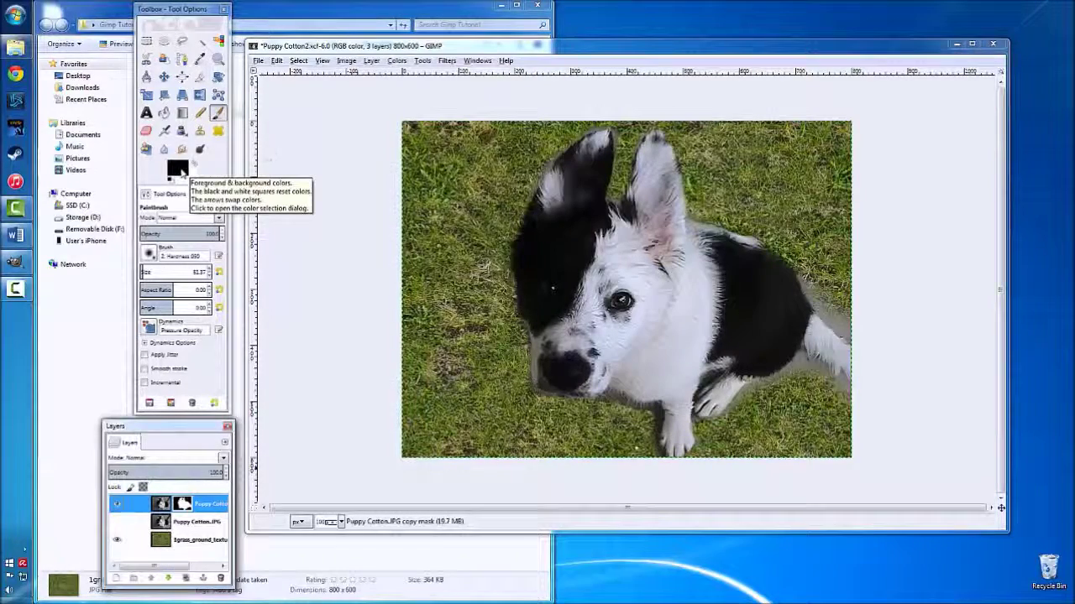
drag(798, 256, 860, 341)
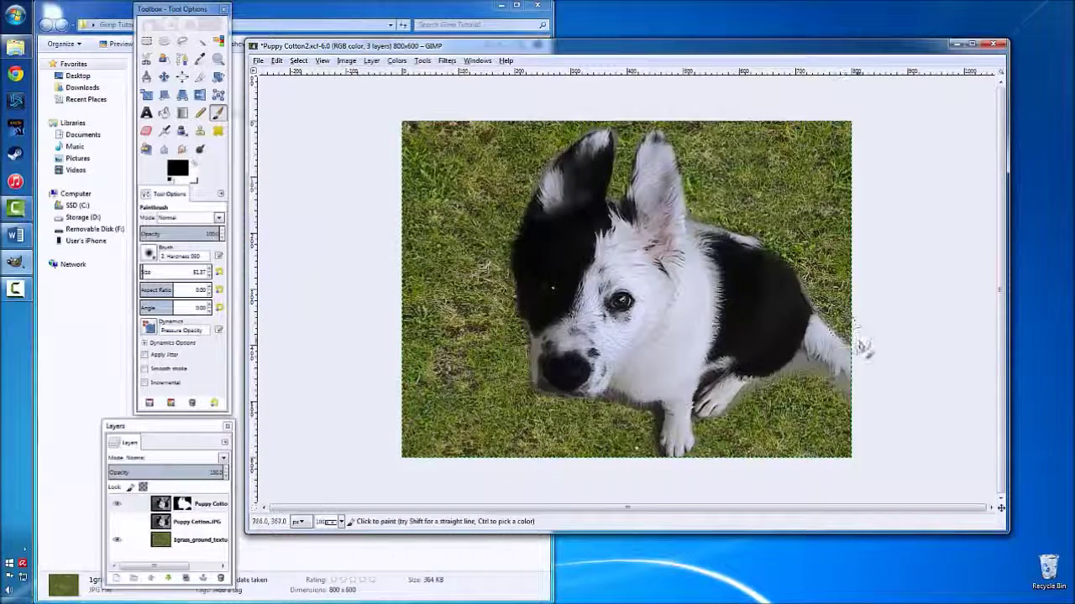
mouse_move(792, 387)
mouse_down()
mouse_move(737, 417)
mouse_move(803, 370)
mouse_move(857, 400)
mouse_up()
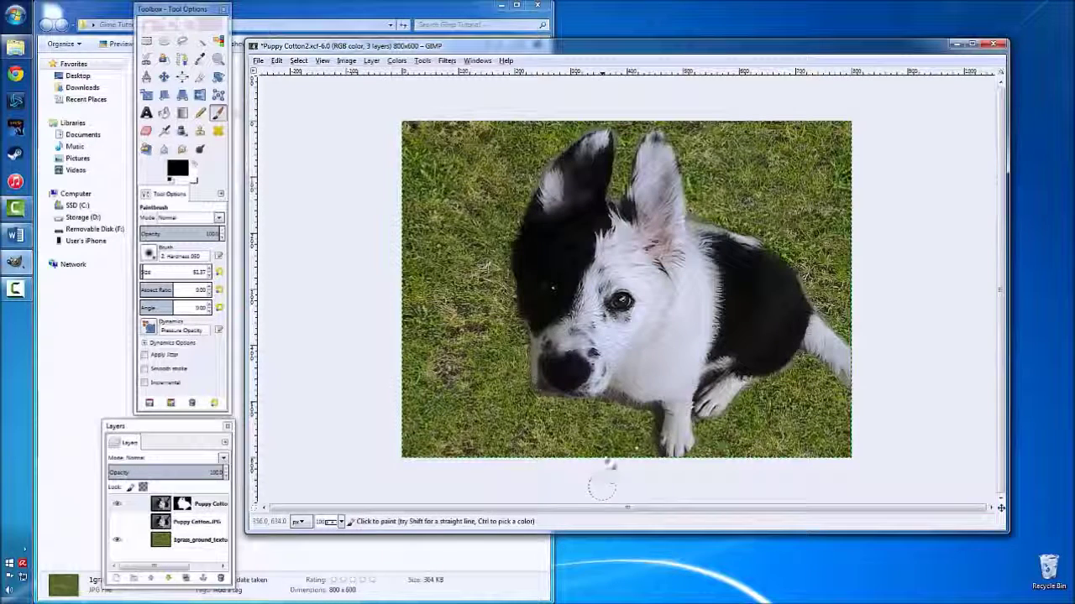